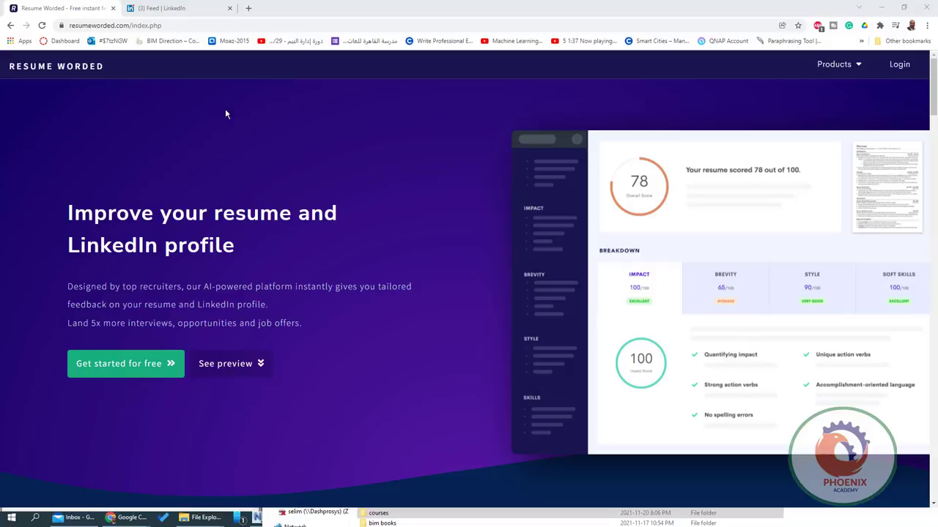
- Scroll down and back up the Resume Worded home page
scroll(360, 280, down, 6)
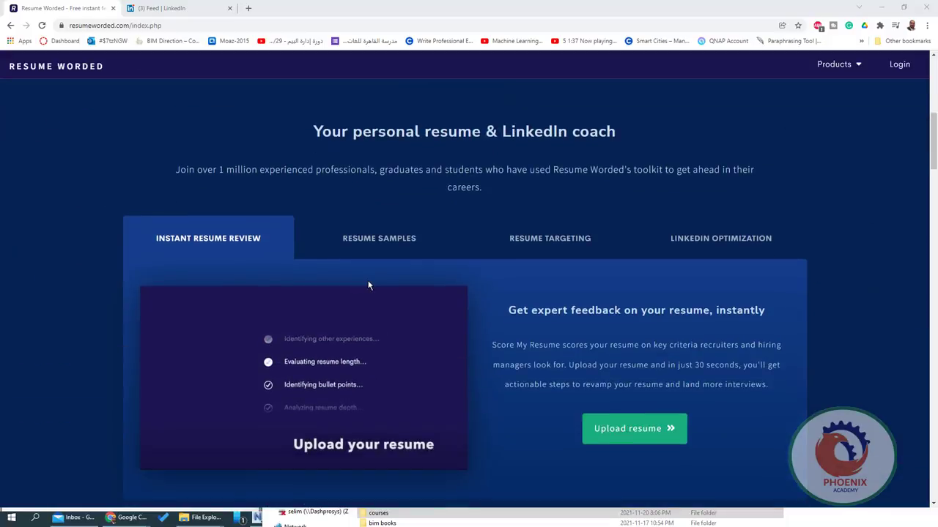
scroll(370, 282, up, 3)
scroll(370, 282, up, 3)
- Sign in to Resume Worded with a Google account from the free sign-up dialog
click(120, 364)
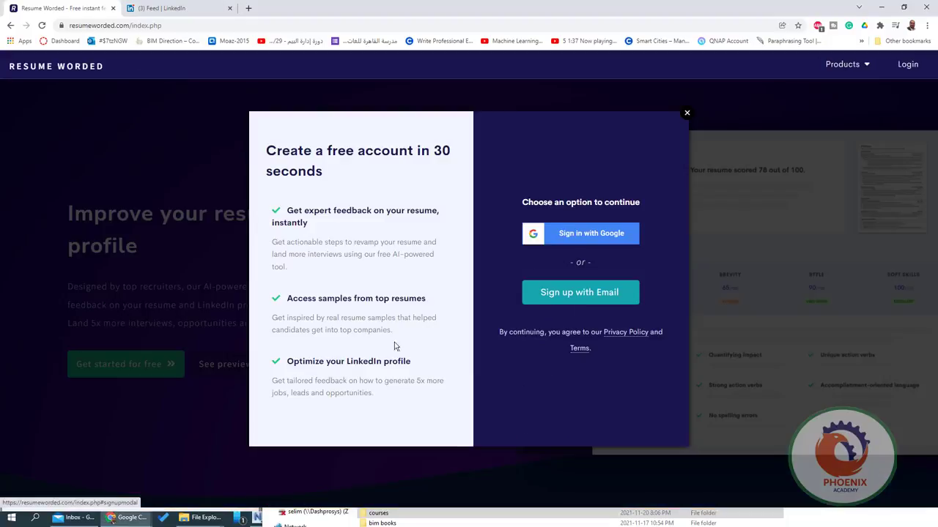
click(560, 233)
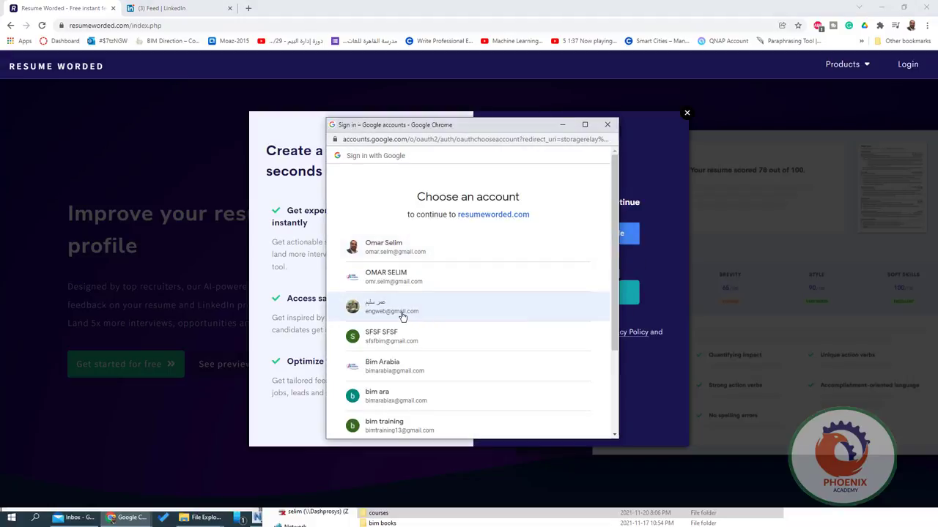
click(401, 315)
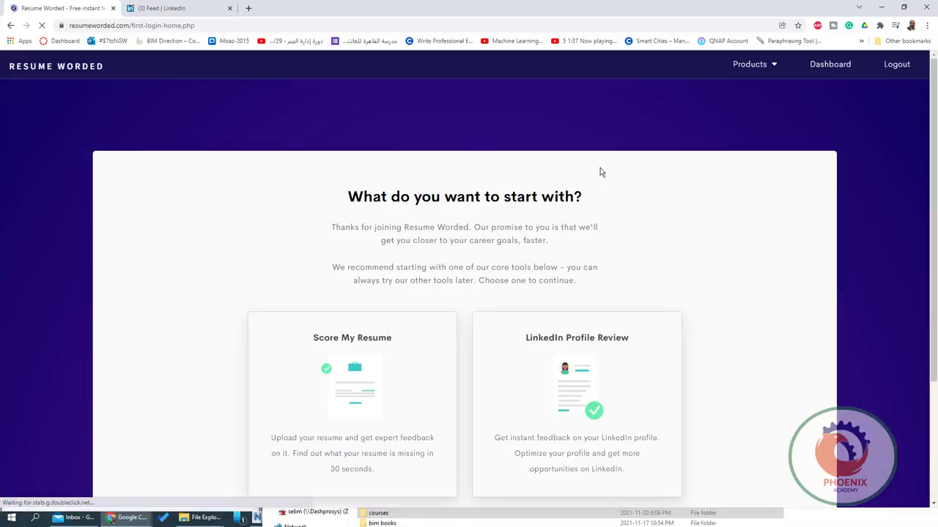
- Open Score My Resume in a new browser tab
scroll(385, 331, down, 2)
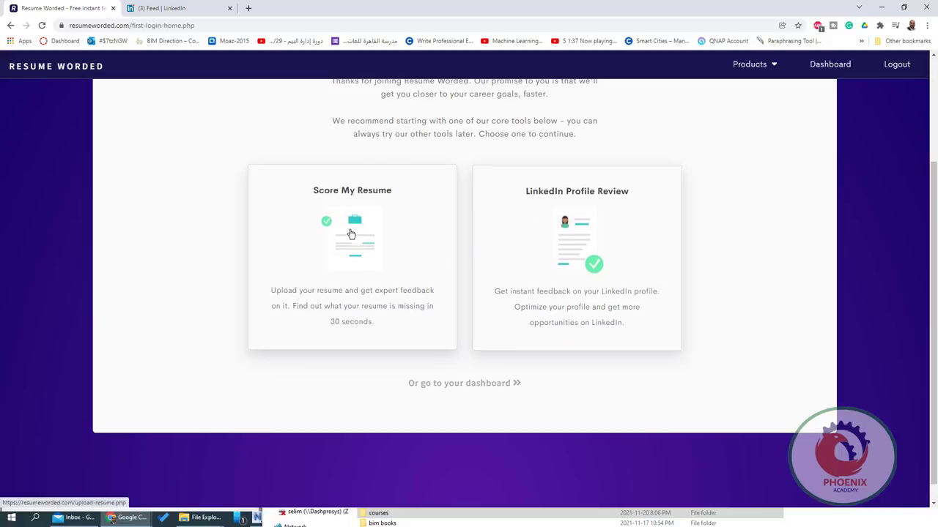
right_click(351, 233)
click(394, 236)
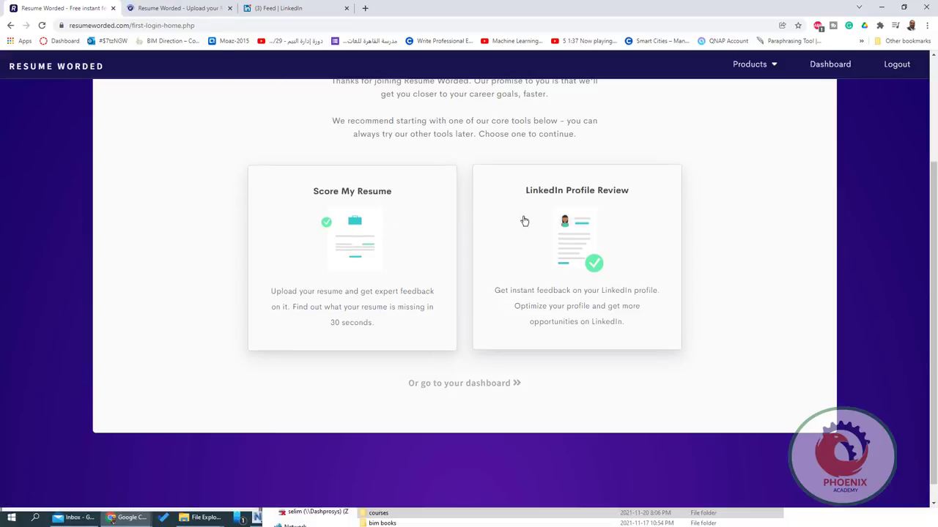
- Upload the senior-level resume PDF on Score My Resume and jump to the upload guidelines
click(178, 9)
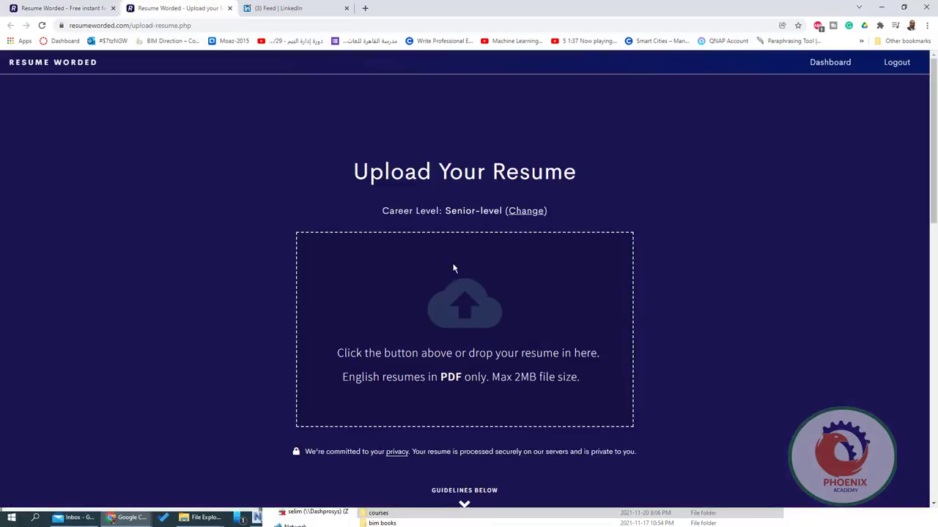
click(456, 324)
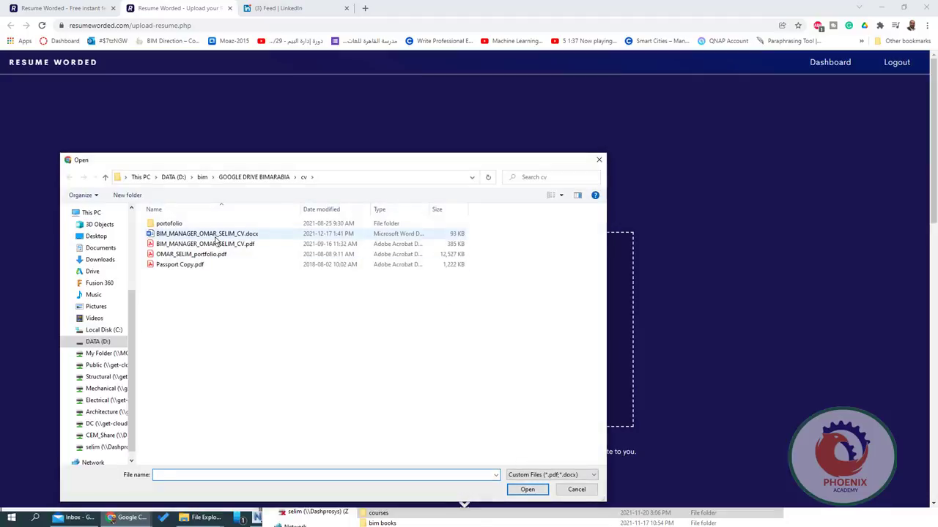
click(216, 245)
click(511, 489)
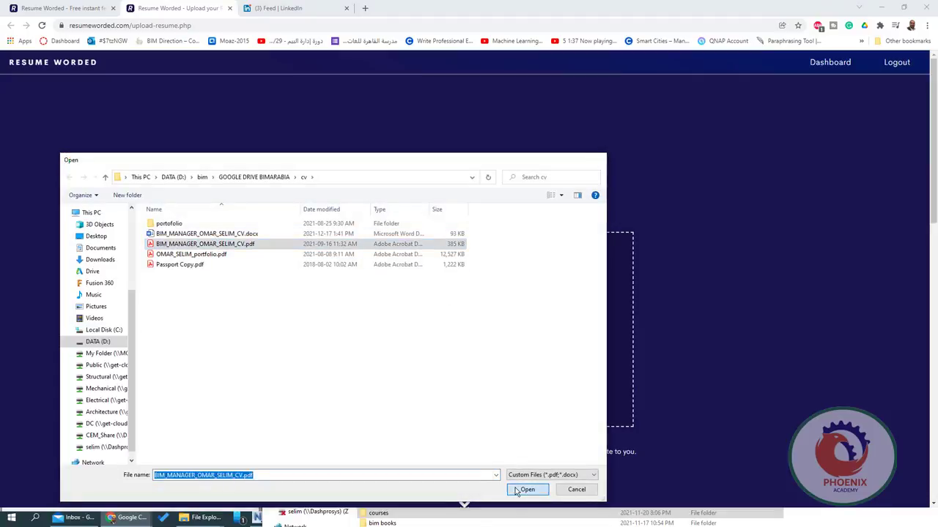
scroll(277, 292, down, 4)
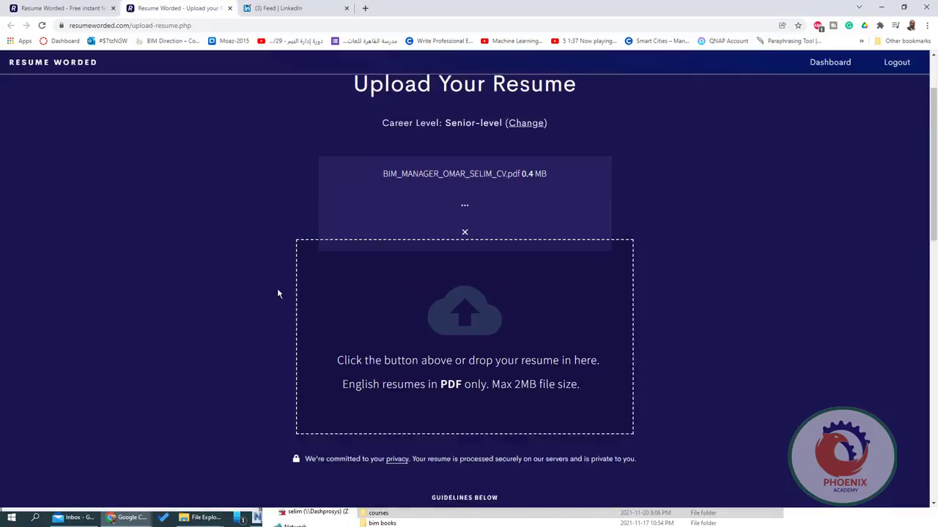
click(481, 386)
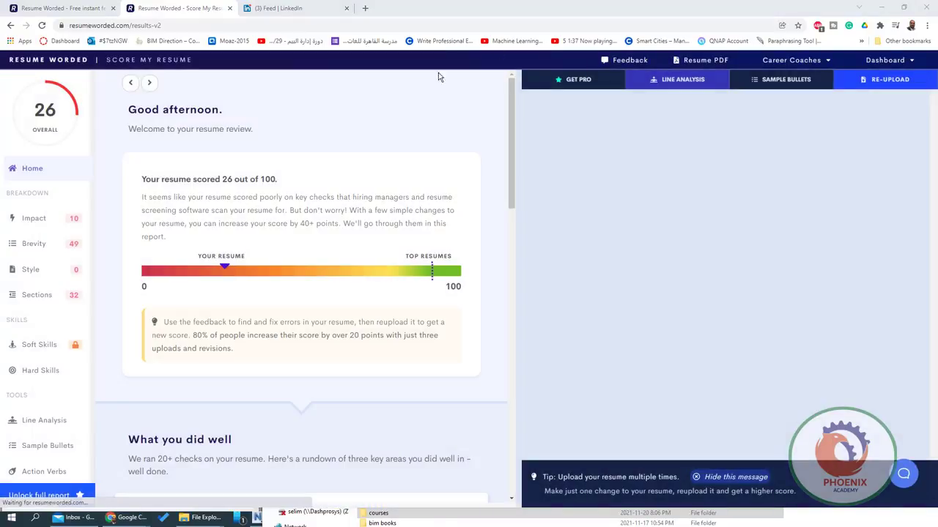
- Review the Impact breakdown and the Quantifying impact check for the 26/100 resume
mouse_move(40, 110)
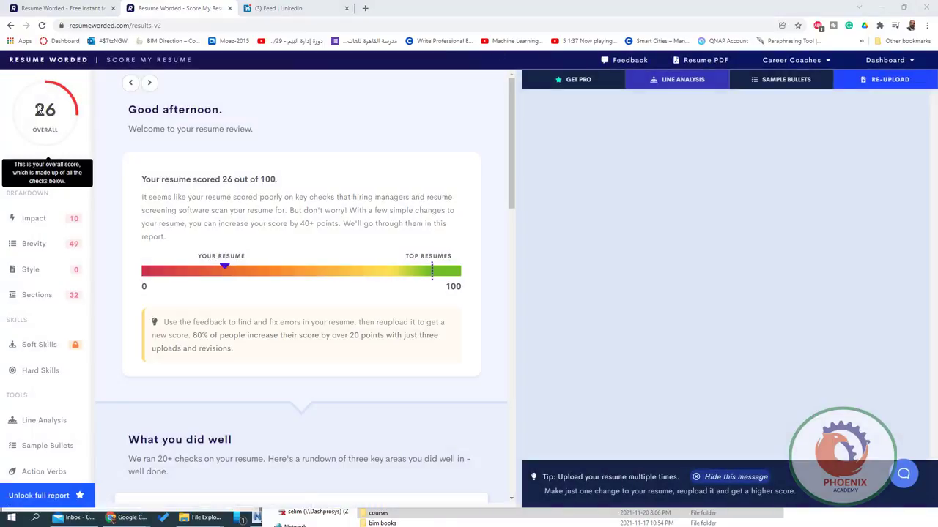
click(40, 221)
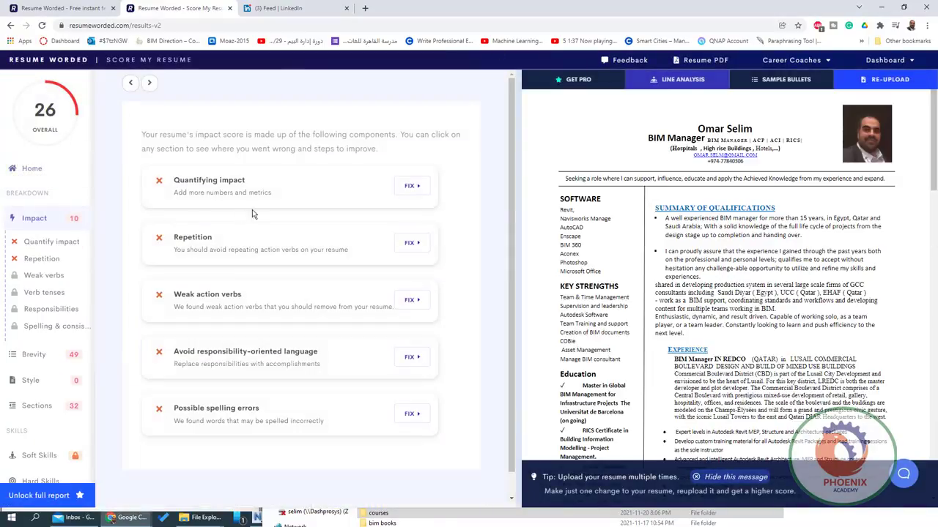
click(255, 188)
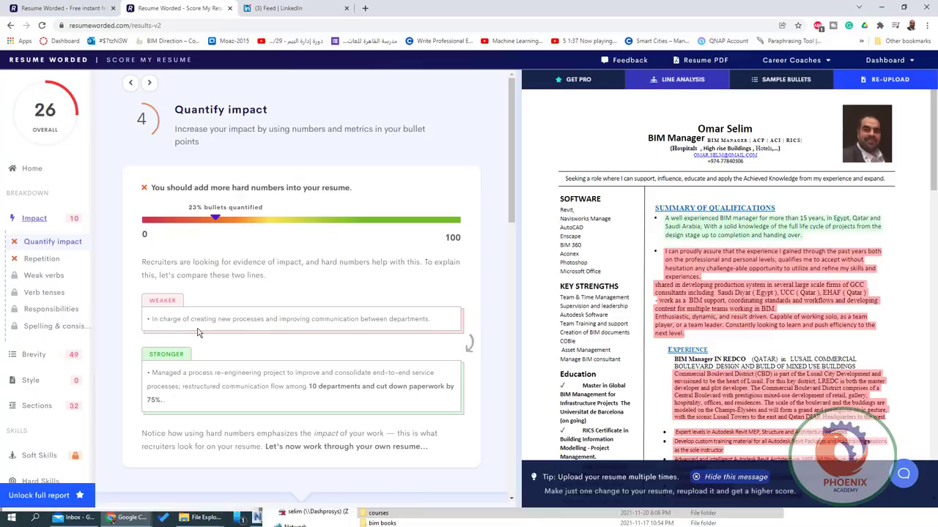
scroll(213, 337, down, 1)
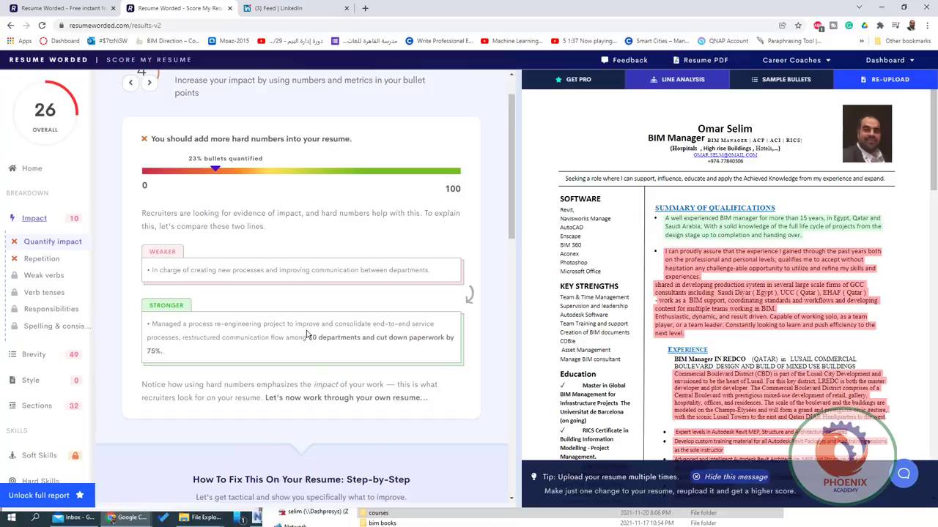
- Look at the Pro full report offer, return to Impact, then go back to the welcome page
click(61, 498)
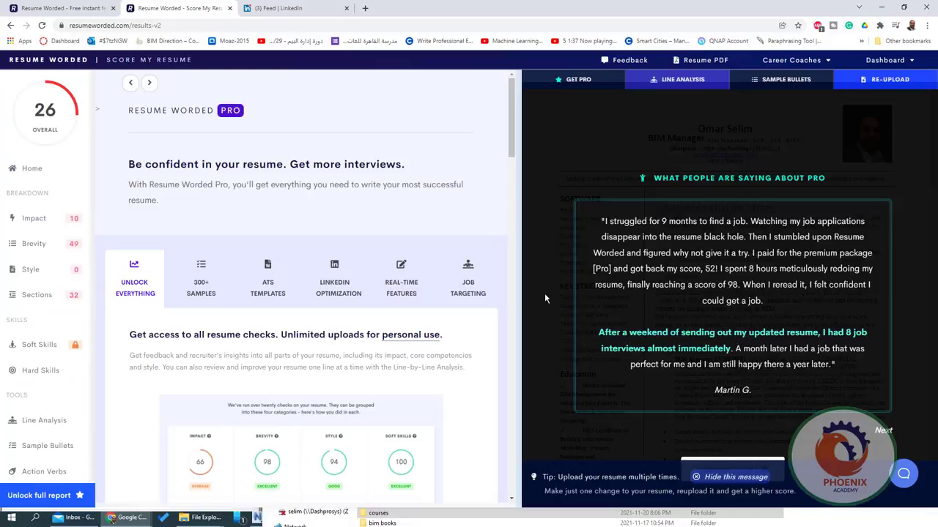
click(32, 218)
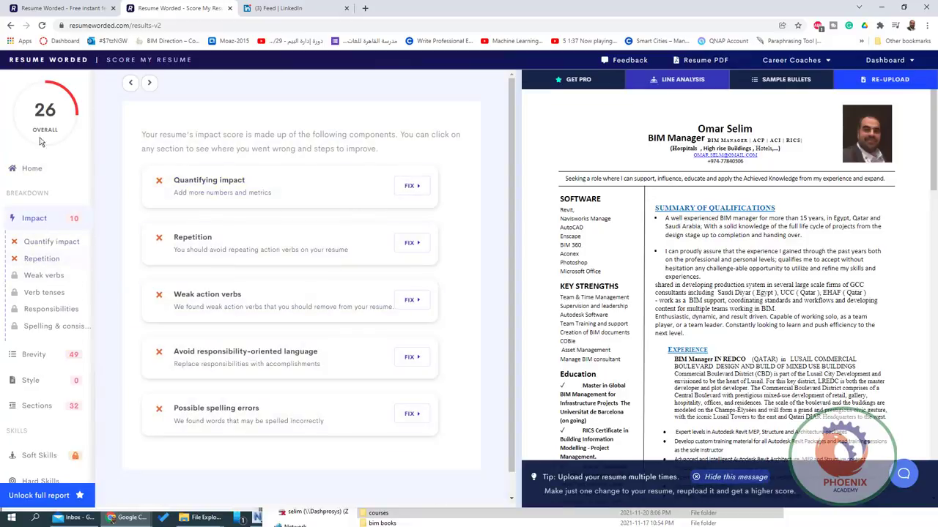
click(66, 10)
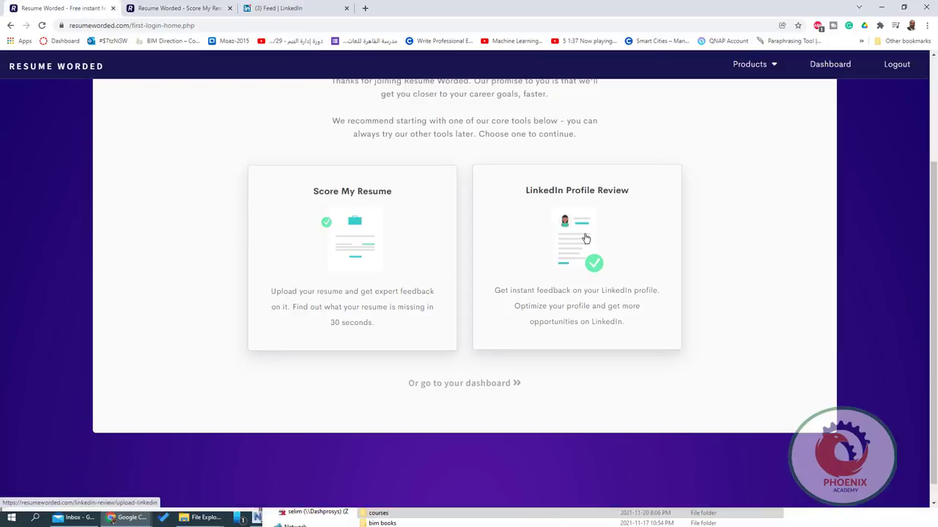
- Start LinkedIn Profile Review, dismiss the PDF instructions, and switch to the LinkedIn feed
click(626, 287)
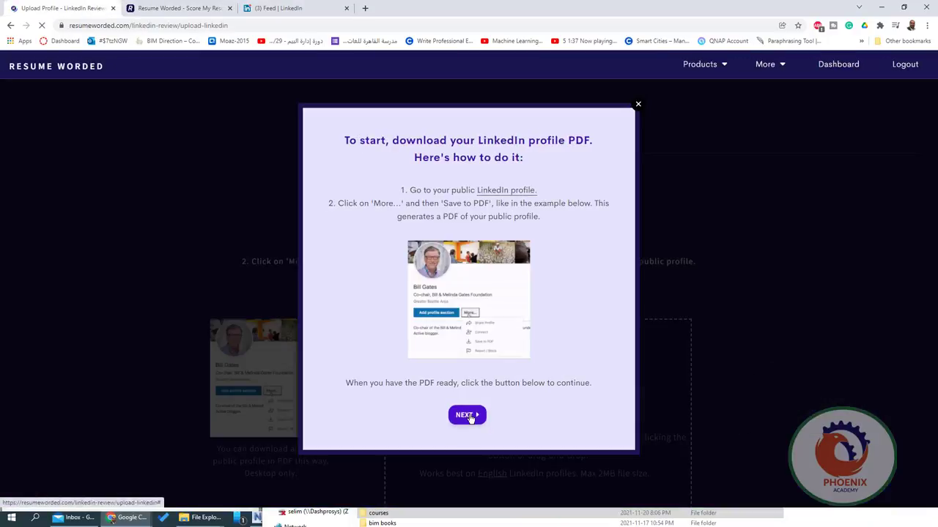
click(467, 416)
scroll(571, 362, down, 2)
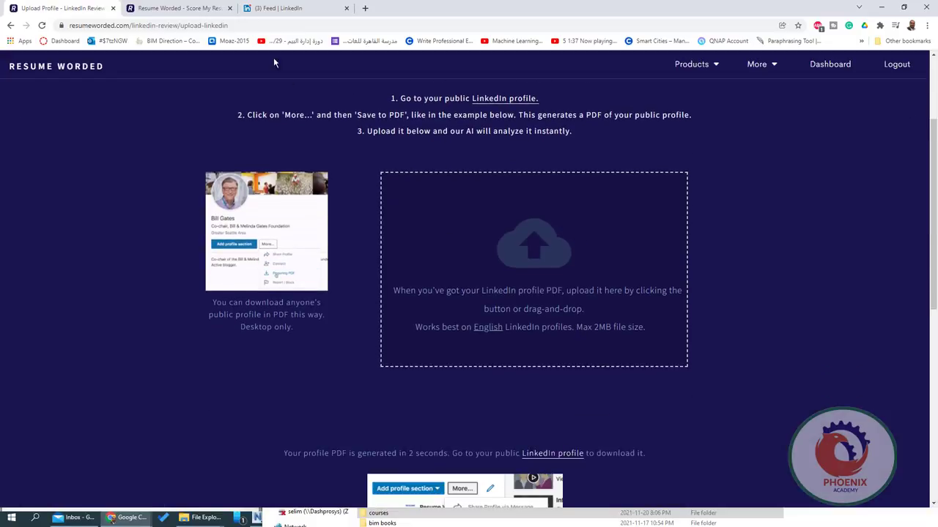
click(282, 8)
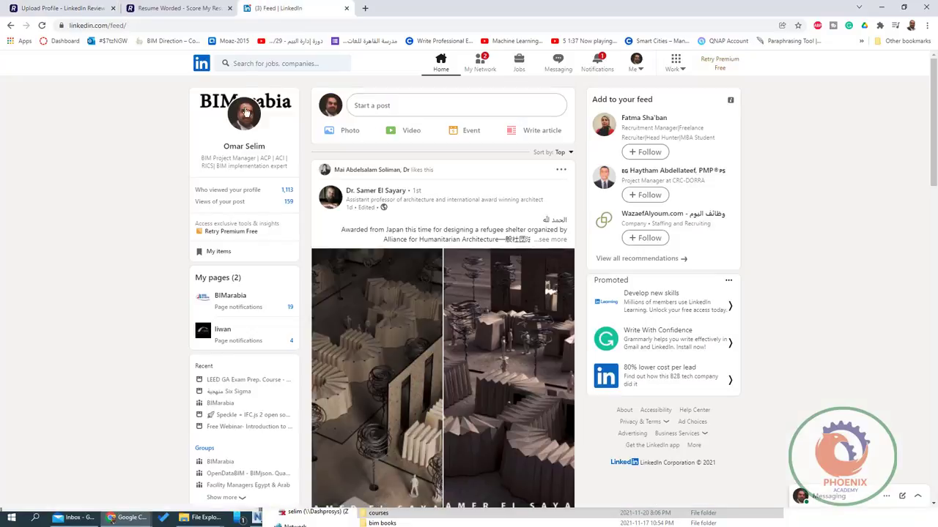
- Save the LinkedIn profile as a PDF, overwriting the existing copy in Documents
click(247, 147)
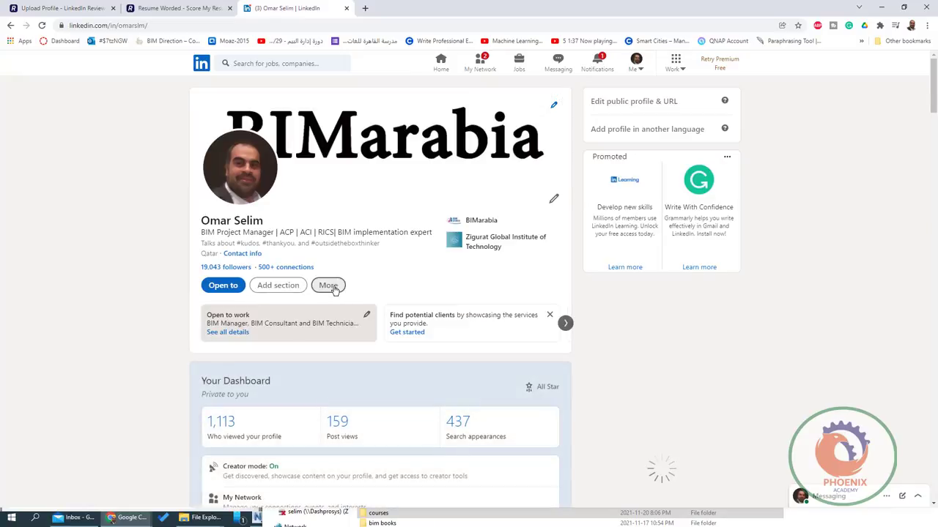
click(334, 290)
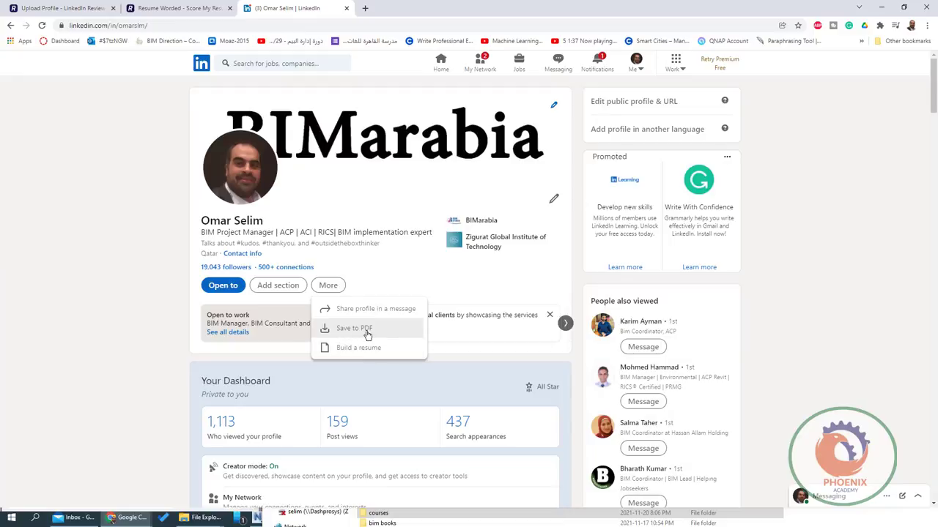
click(380, 331)
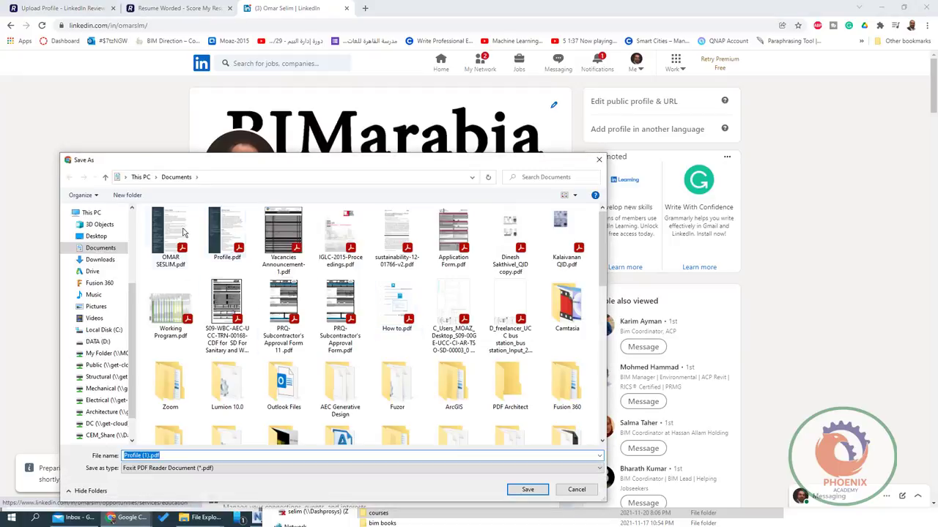
double_click(170, 235)
click(492, 262)
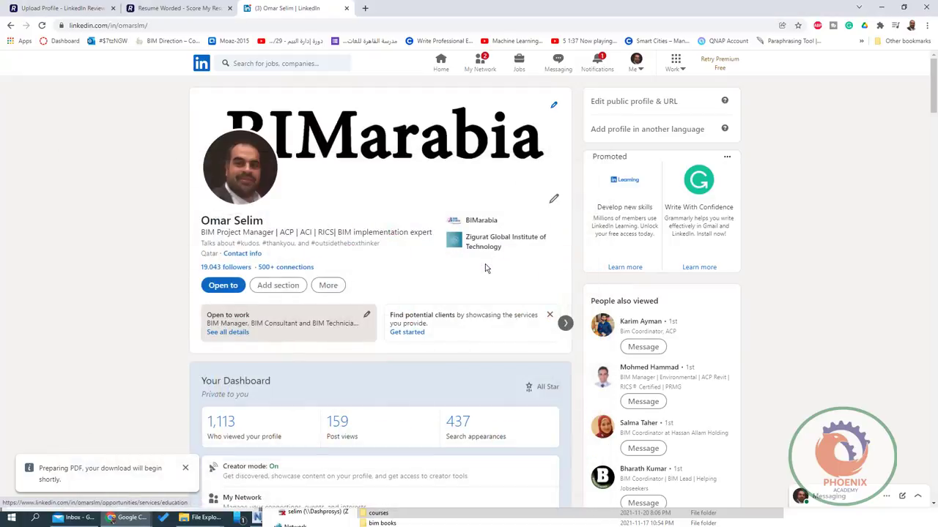
- Drag the downloaded 0.1 MB profile PDF into Resume Worded's LinkedIn upload zone
click(166, 7)
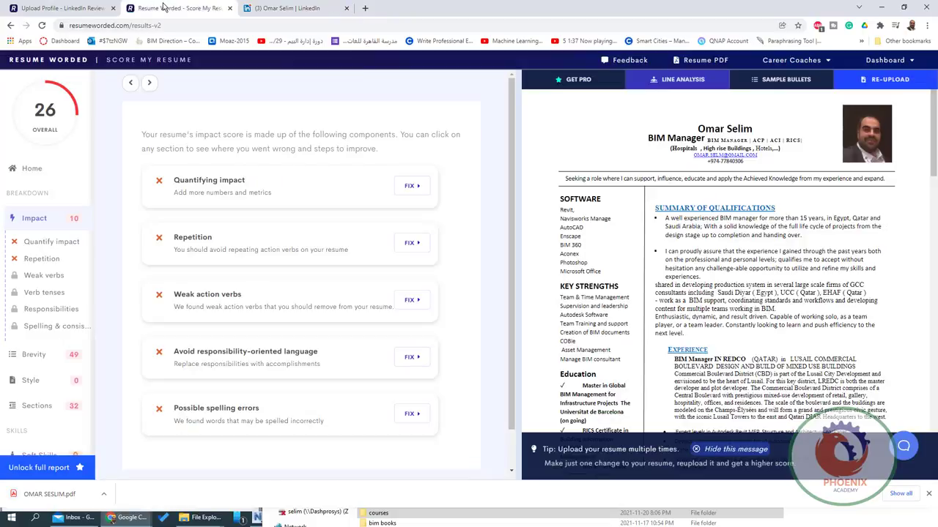
click(90, 7)
drag(49, 493, 507, 300)
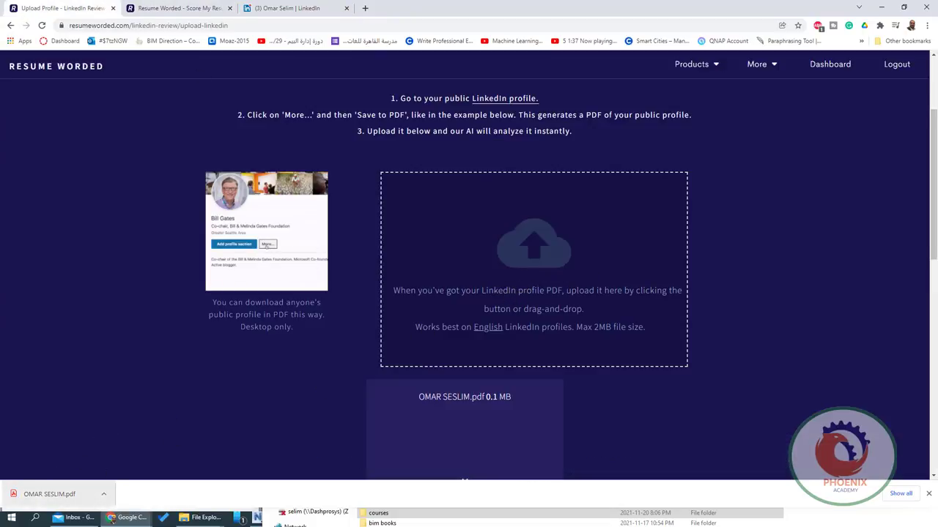
scroll(491, 291, down, 2)
scroll(412, 315, down, 1)
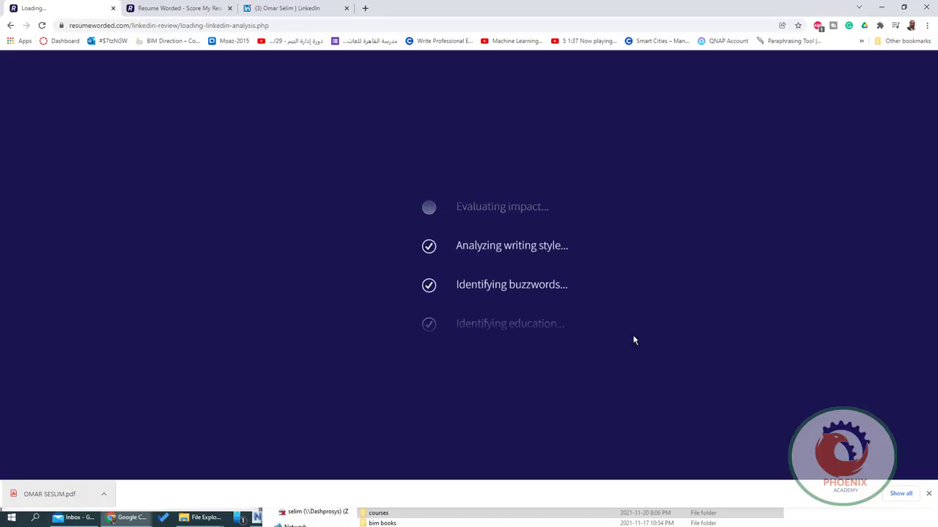
- Open the downloaded profile PDF and scroll through it to page 5, then return to the review results
click(75, 482)
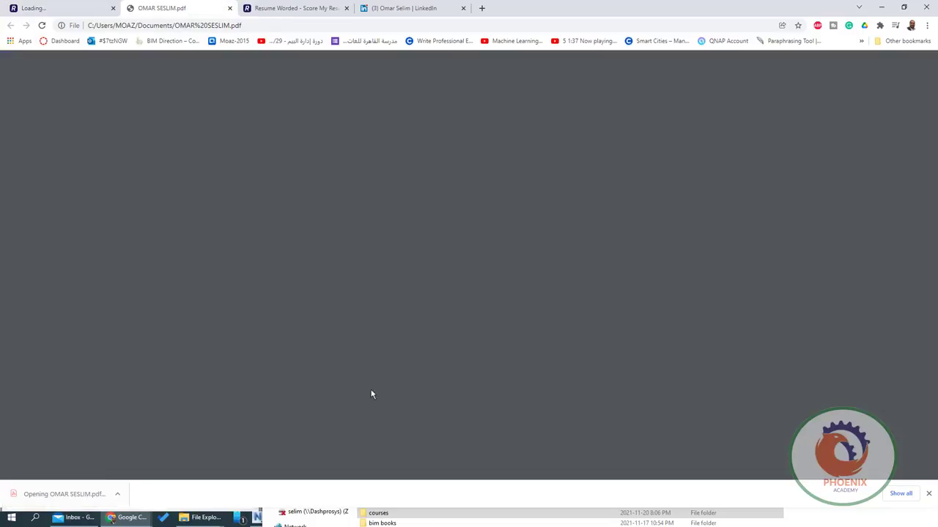
scroll(335, 186, down, 2)
scroll(584, 239, down, 1)
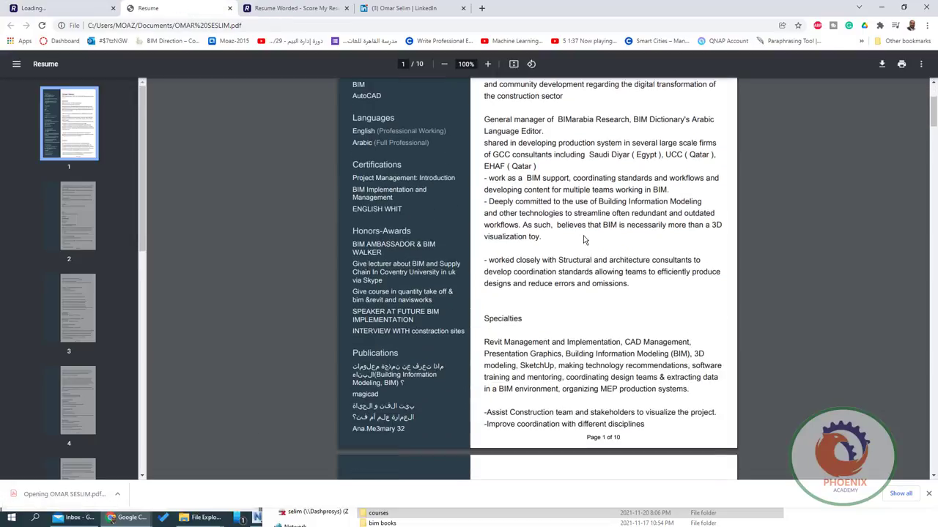
scroll(584, 239, down, 5)
scroll(584, 240, down, 3)
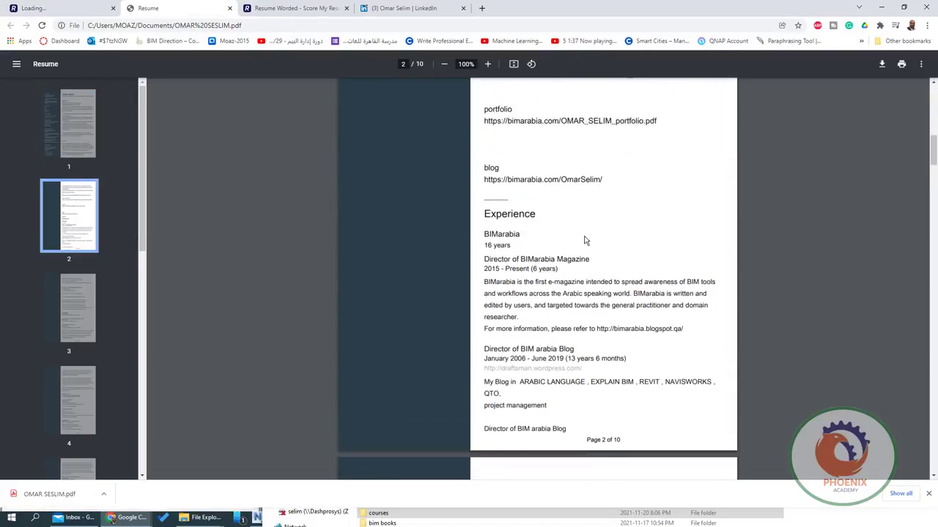
scroll(584, 240, down, 1)
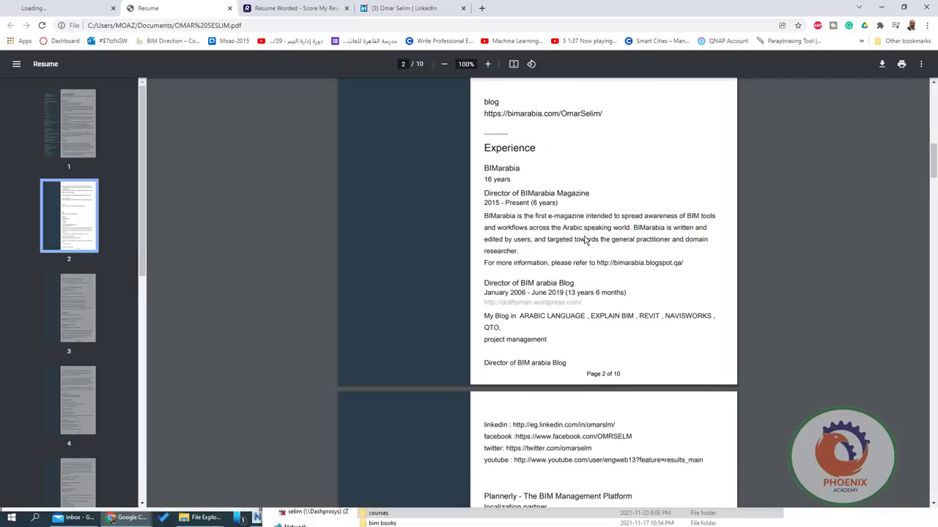
scroll(583, 239, down, 2)
scroll(584, 239, down, 4)
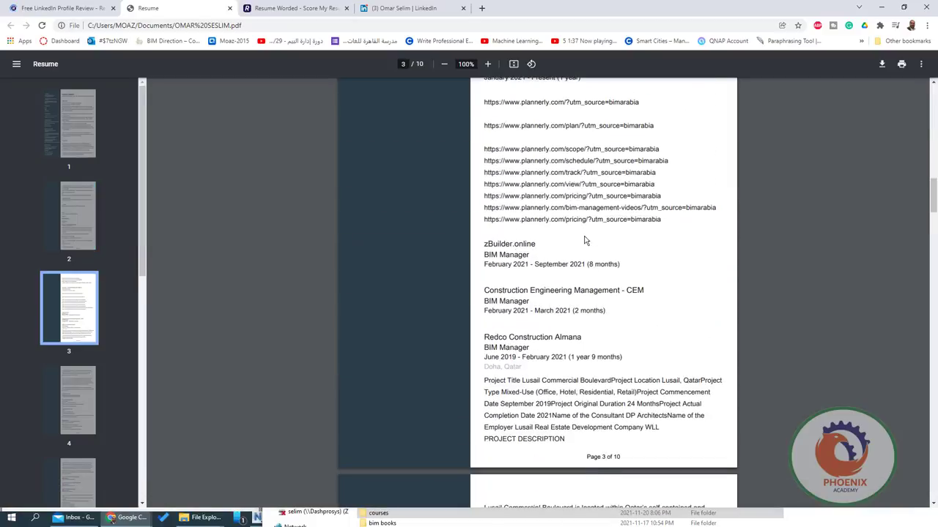
scroll(584, 239, down, 3)
scroll(584, 240, down, 3)
scroll(584, 240, down, 3)
scroll(583, 240, down, 4)
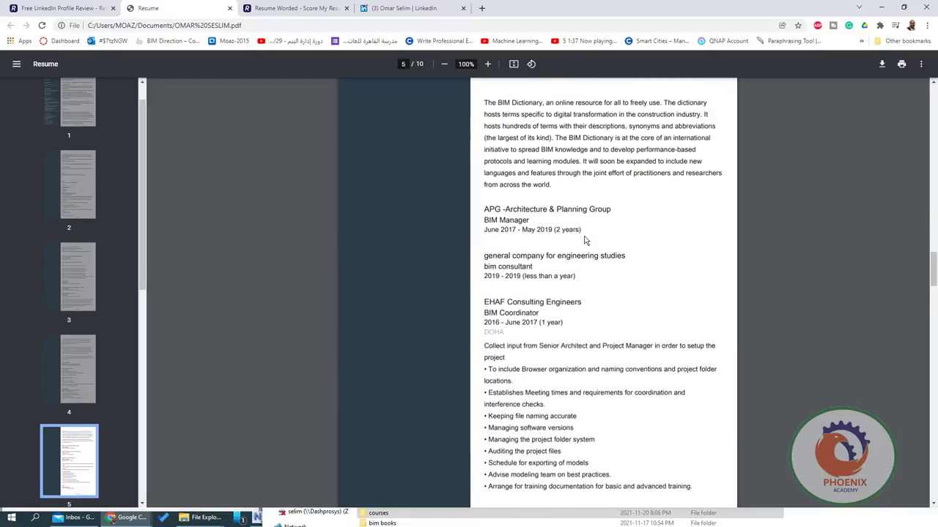
scroll(584, 240, down, 4)
scroll(584, 239, down, 5)
click(48, 6)
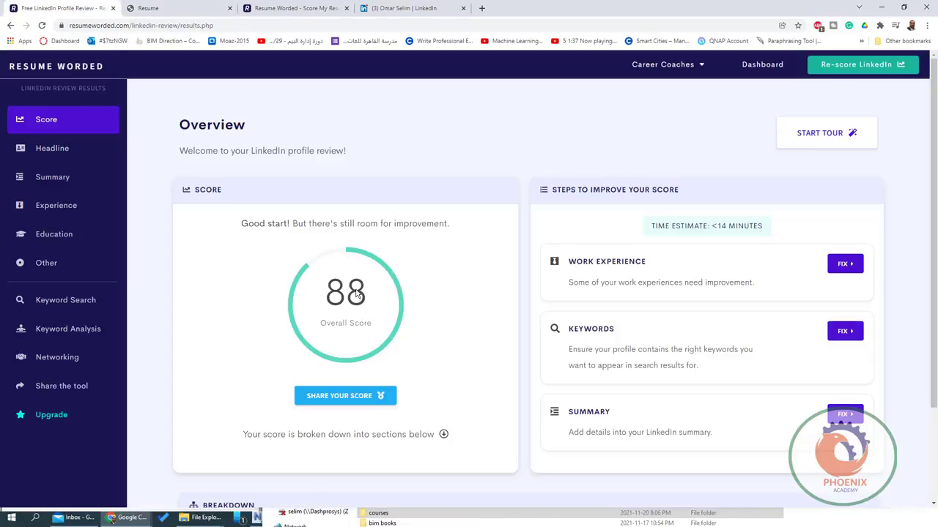
- Scroll through the 88-point LinkedIn score breakdown and open FIX on the Keywords card
scroll(500, 377, down, 2)
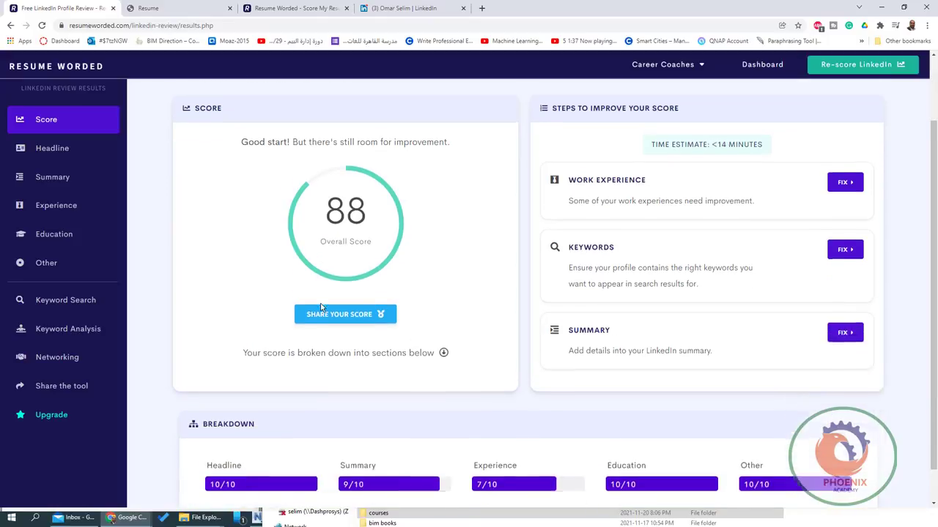
scroll(433, 333, down, 1)
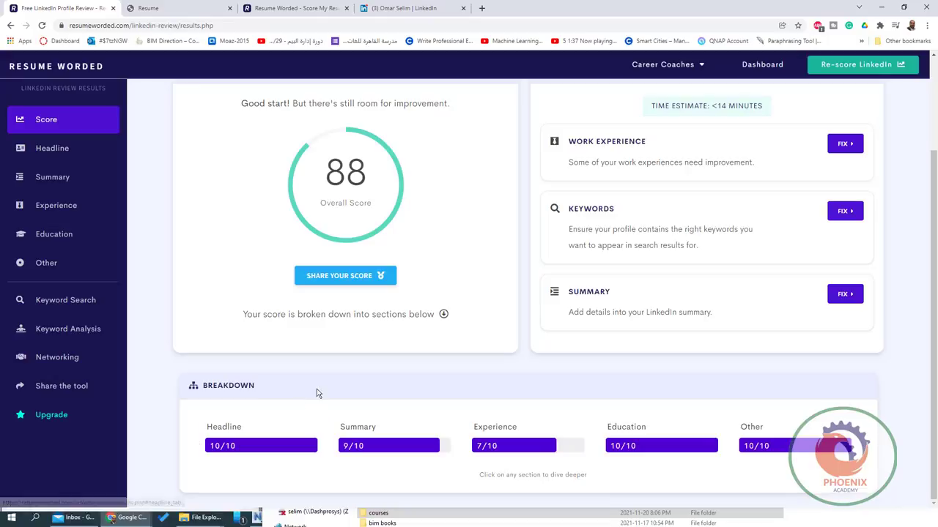
scroll(440, 357, up, 2)
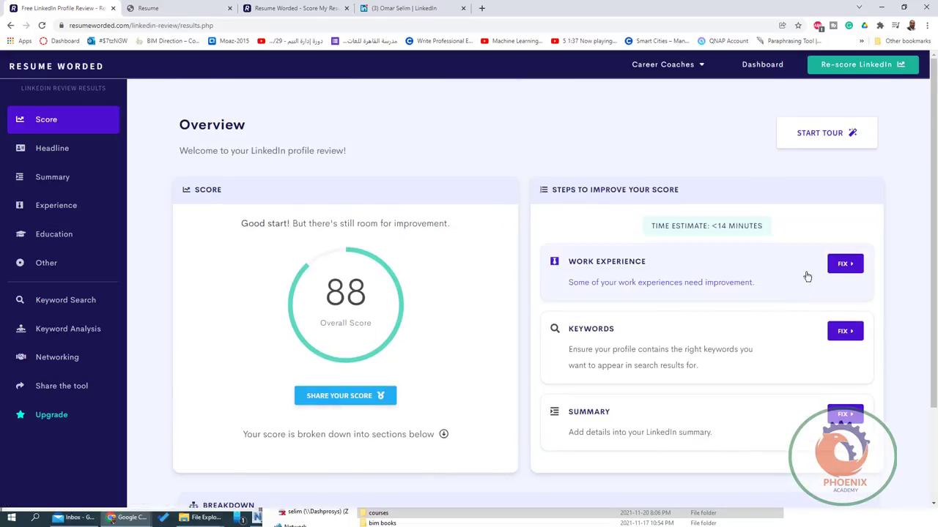
click(850, 337)
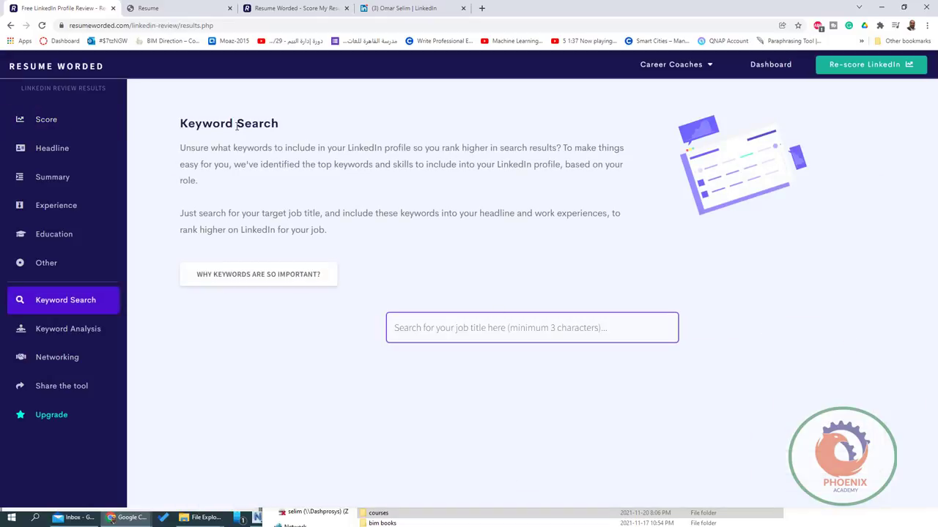